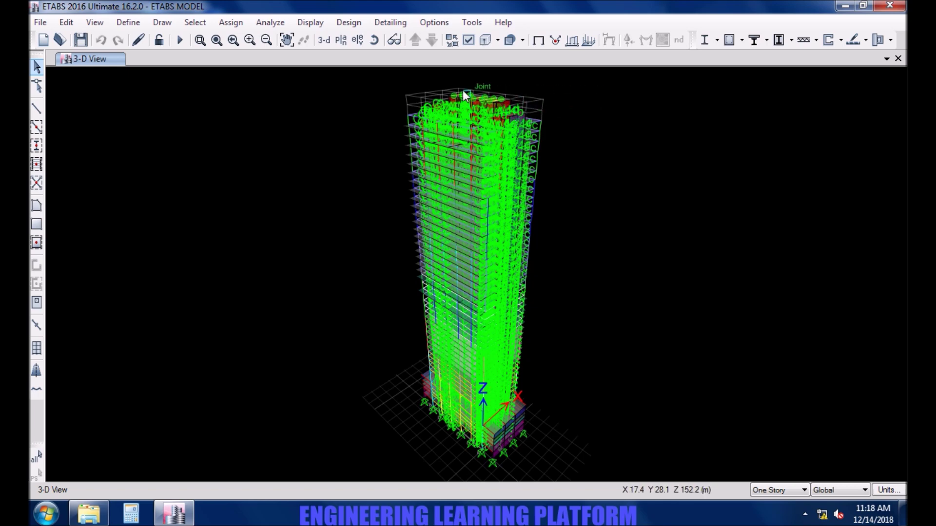
# Bring up the Set View Options dialog for the tower's 3-D view.
pyautogui.click(468, 40)
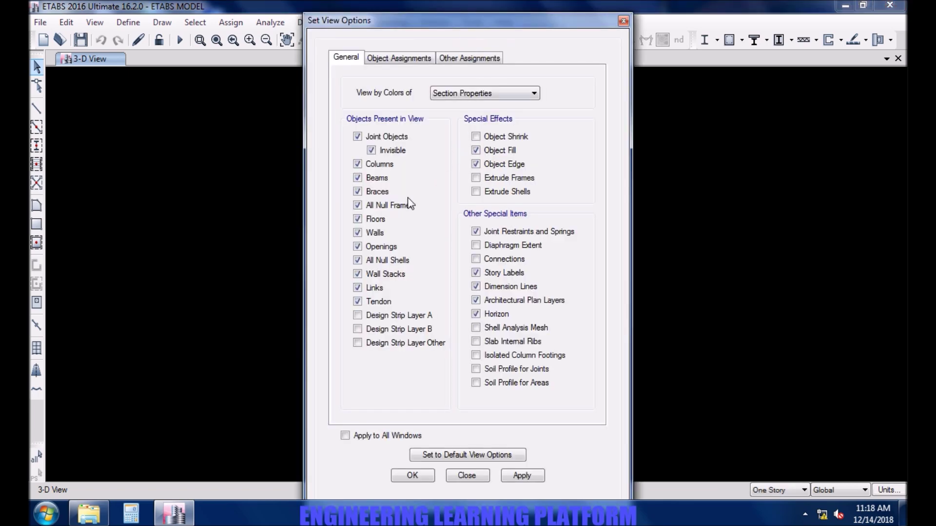
# Restore default display options and apply them so walls, slabs and supports show filled.
pyautogui.click(483, 454)
pyautogui.click(512, 476)
pyautogui.click(412, 476)
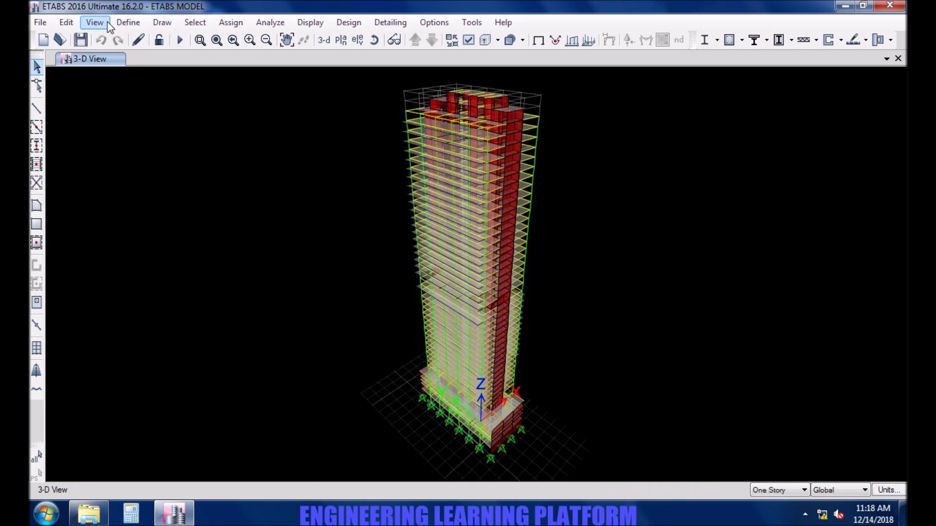
pyautogui.click(94, 22)
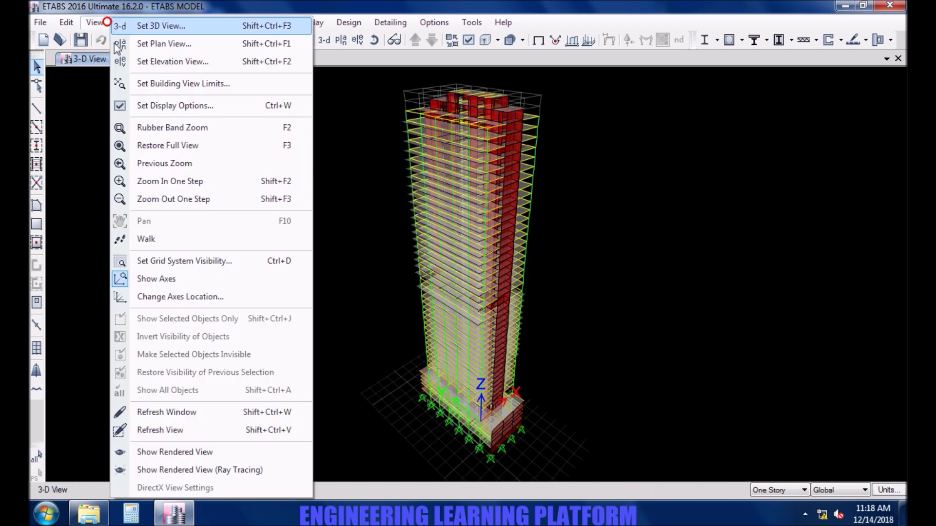
pyautogui.click(176, 452)
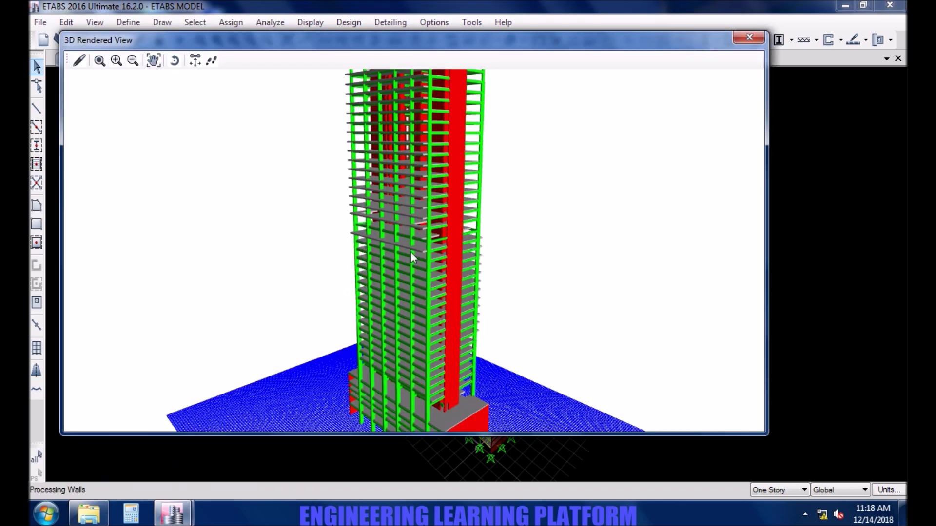
pyautogui.scroll(1, 409, 252)
pyautogui.scroll(1, 410, 251)
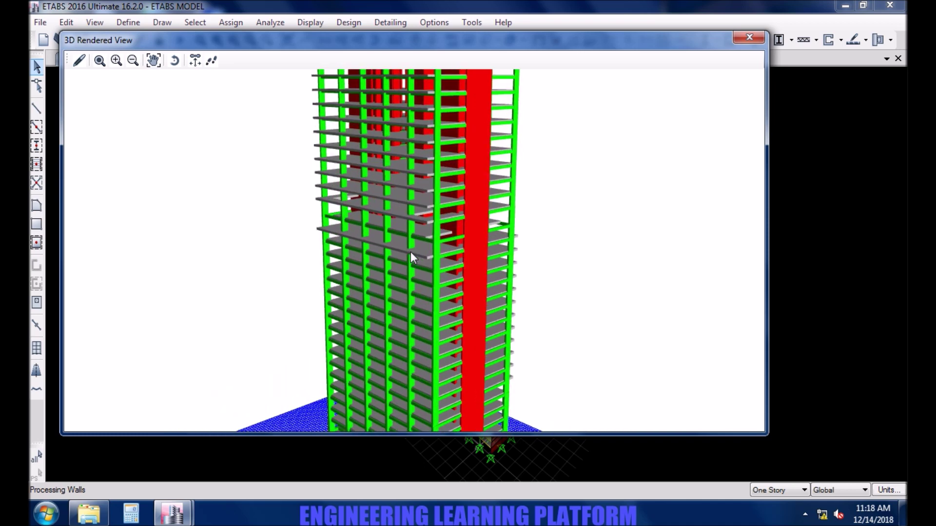
pyautogui.scroll(-1, 410, 251)
pyautogui.scroll(-1, 411, 252)
pyautogui.scroll(-1, 410, 252)
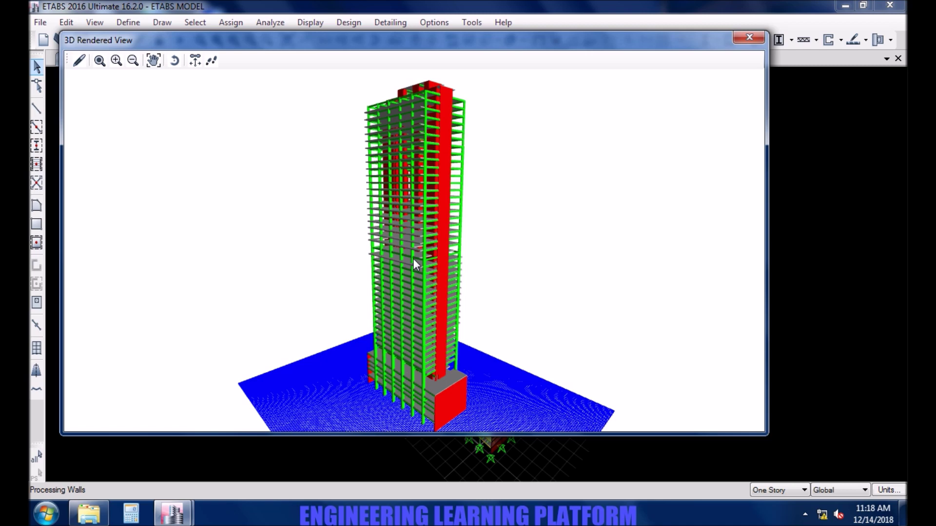
pyautogui.moveTo(413, 260); pyautogui.dragTo(429, 266, button='middle')
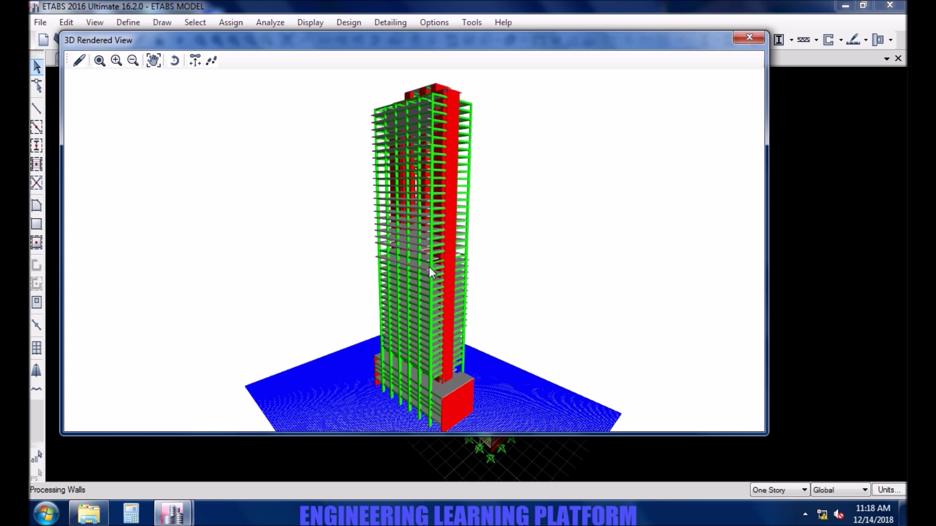
pyautogui.click(174, 61)
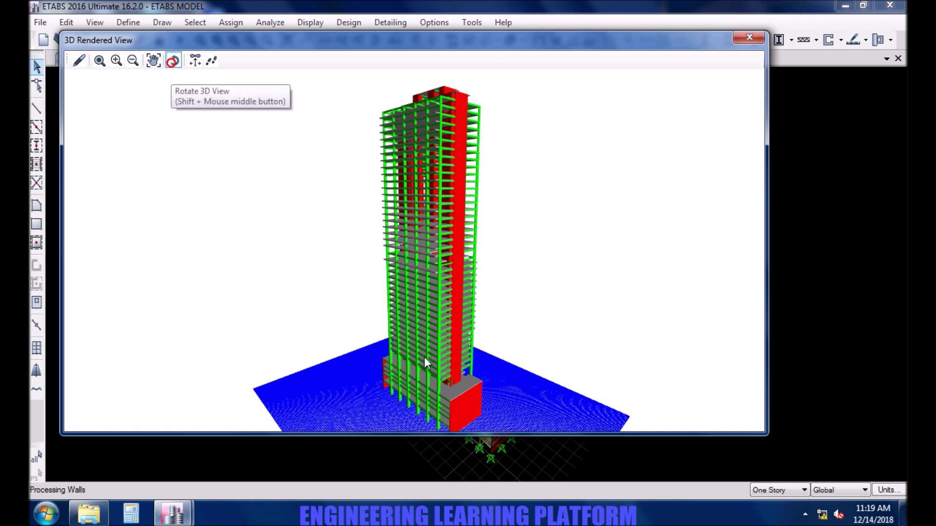
pyautogui.moveTo(424, 357); pyautogui.dragTo(640, 363)
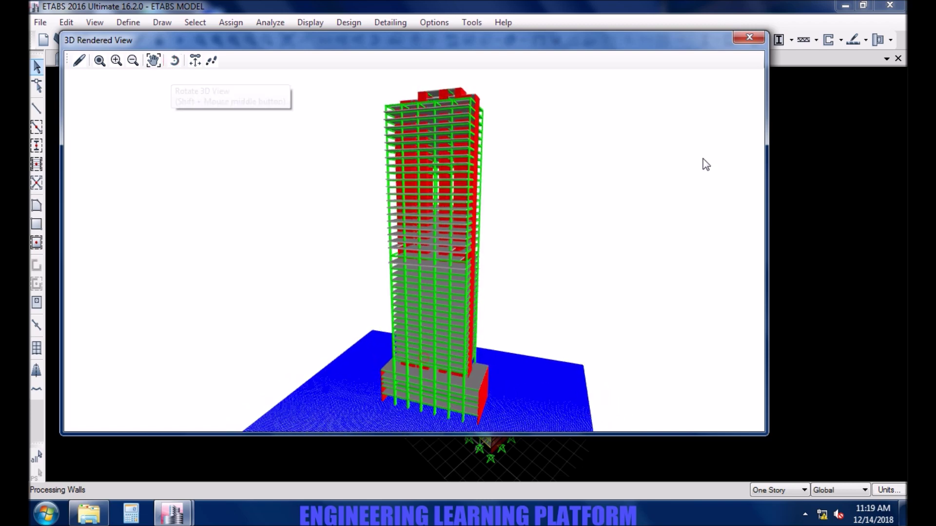
pyautogui.click(749, 40)
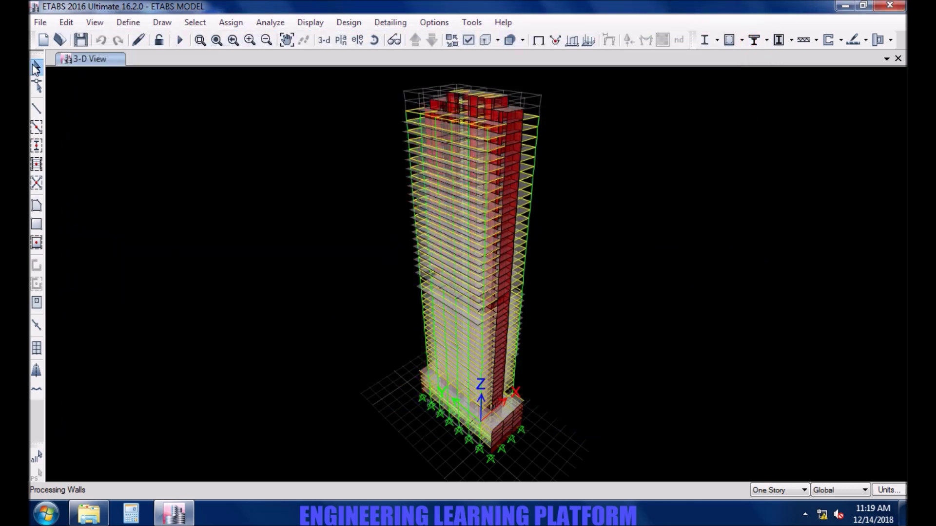
# Start an IFC export via File > Export, reviewing the metre length units.
pyautogui.click(41, 22)
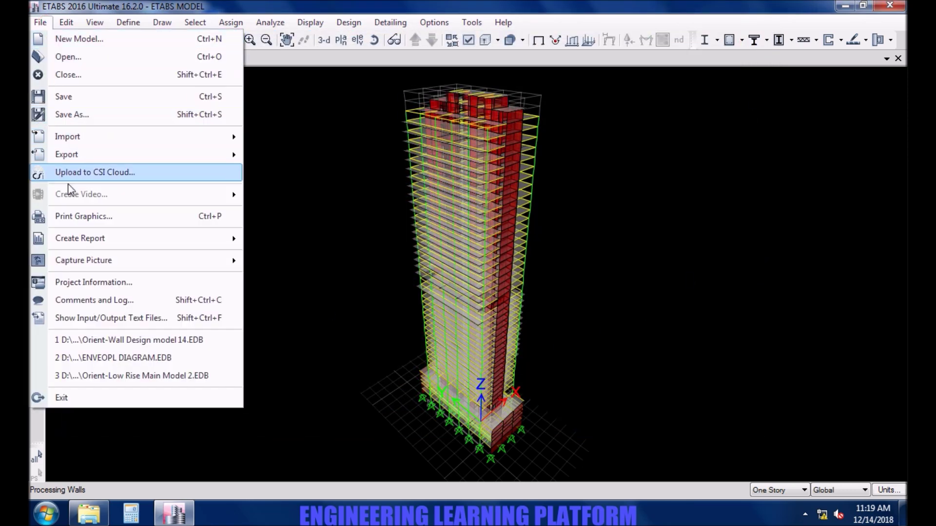
pyautogui.moveTo(67, 155)
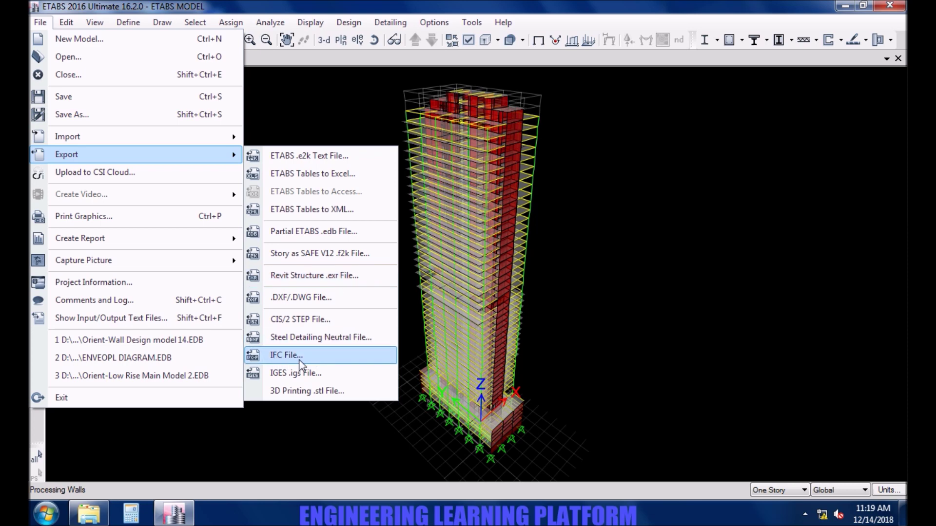
pyautogui.click(300, 363)
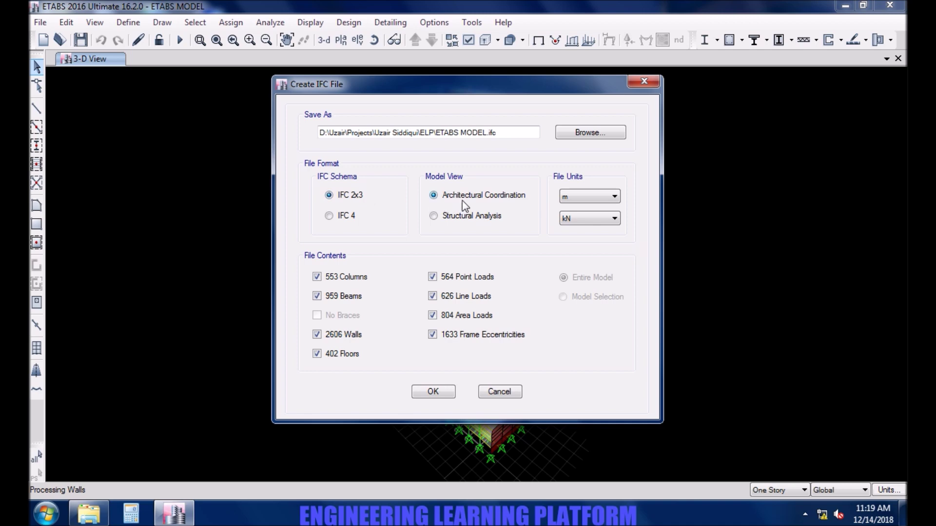
pyautogui.click(579, 195)
# Exclude point, line and area loads and write the model out as ETABS MODEL.ifc.
pyautogui.click(475, 297)
pyautogui.click(482, 276)
pyautogui.click(473, 318)
pyautogui.click(442, 395)
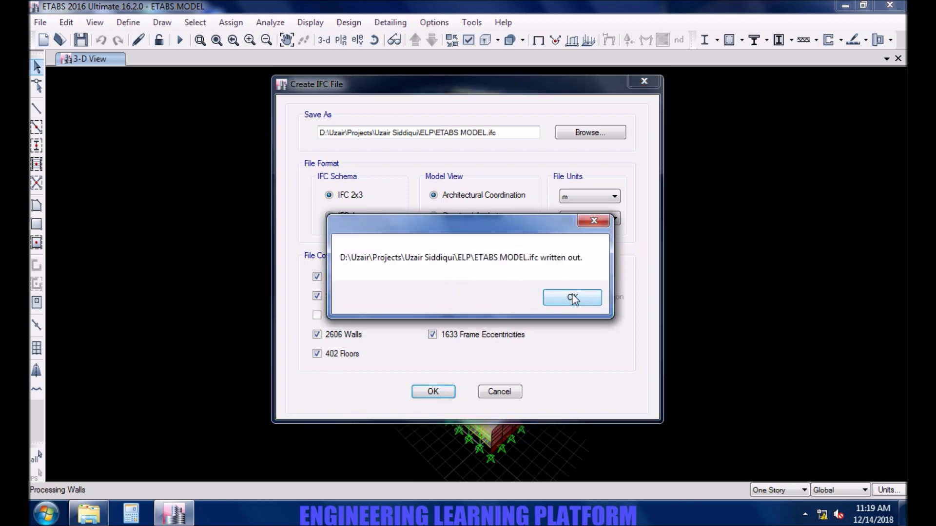
pyautogui.click(573, 298)
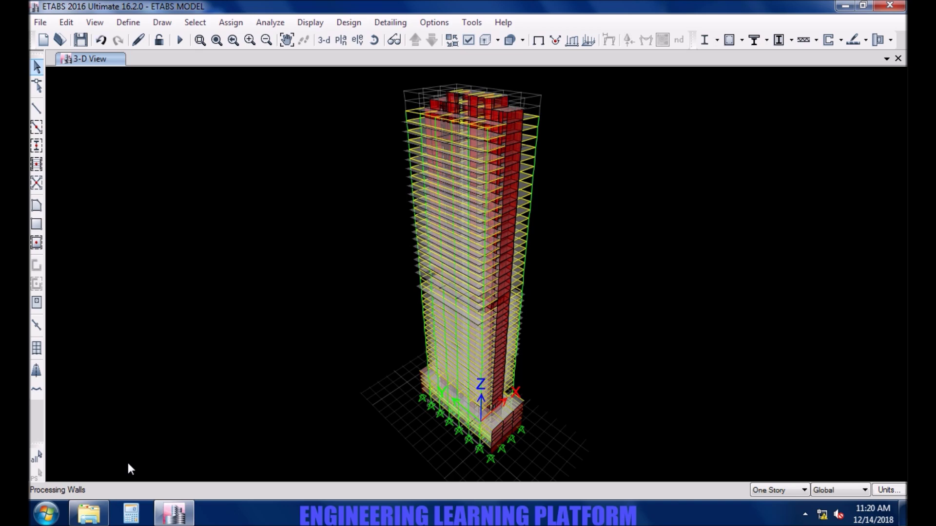
# Launch Revit 2017 from the Start menu and dismiss its startup error message.
pyautogui.click(46, 514)
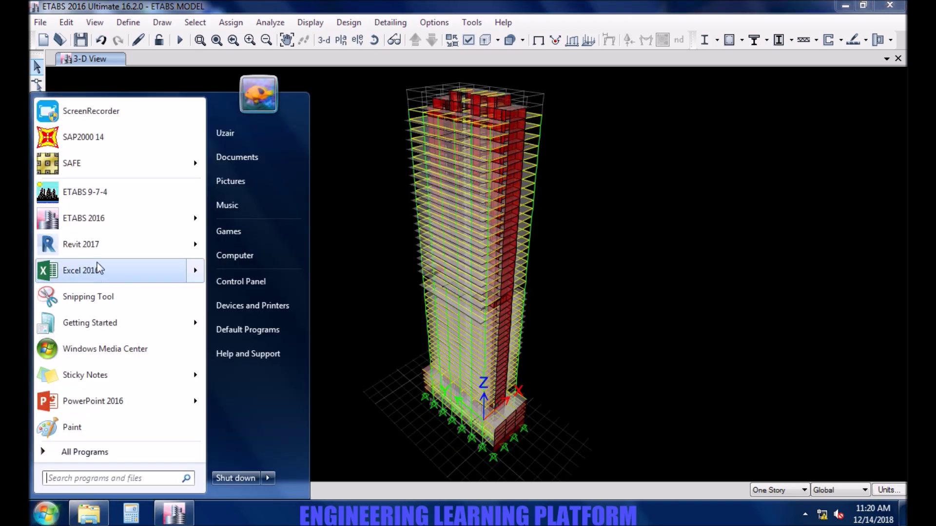
pyautogui.click(101, 245)
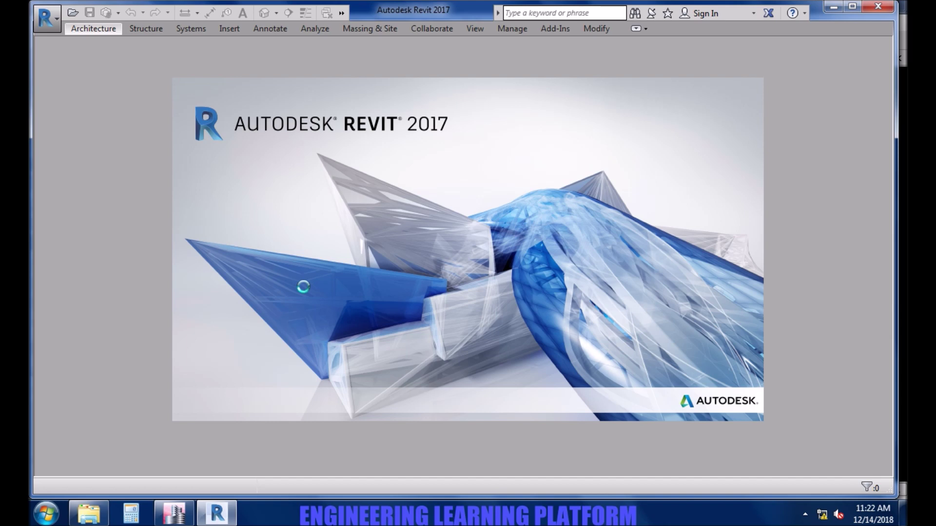
pyautogui.press('Return')
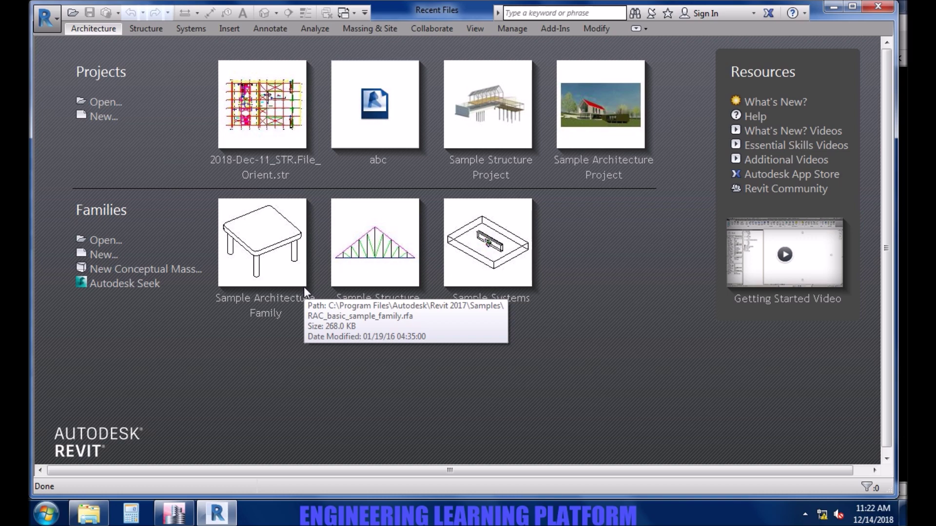
# Reach the Open IFC File dialog from the application menu's Open list.
pyautogui.click(47, 19)
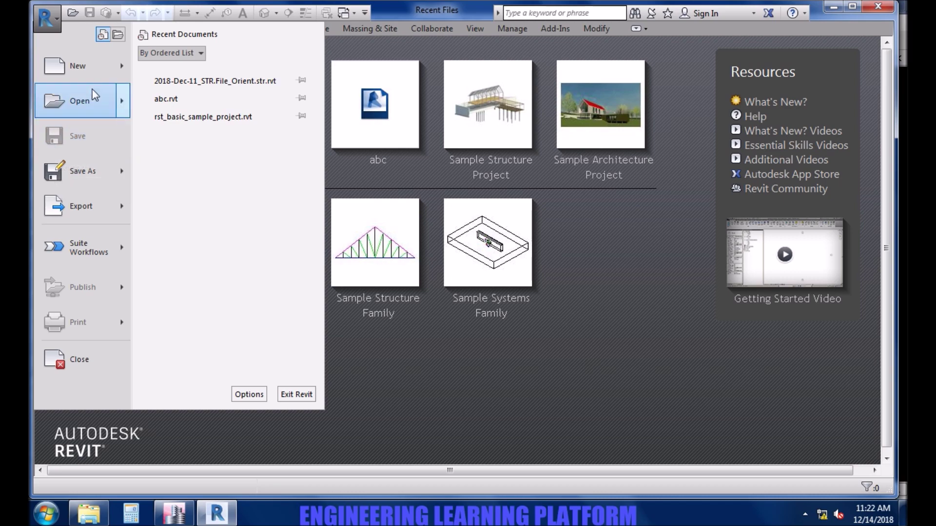
pyautogui.click(122, 98)
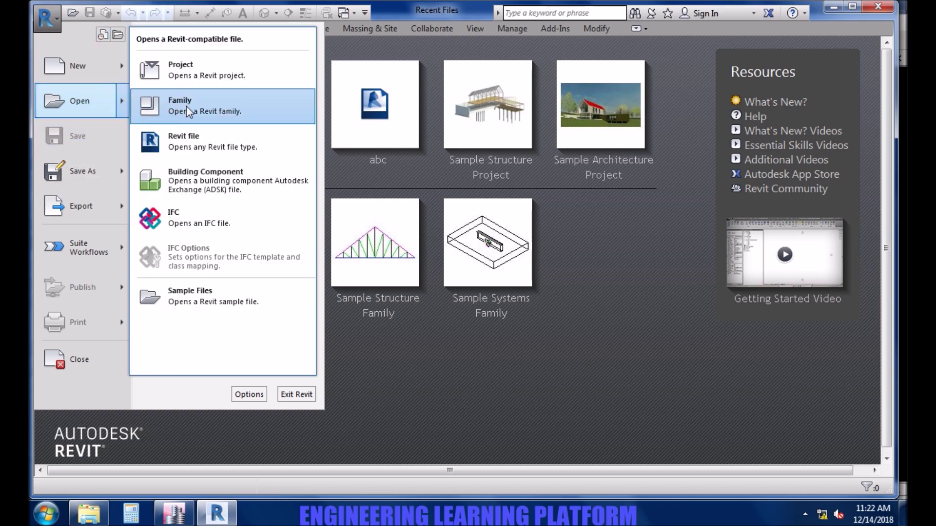
pyautogui.click(207, 219)
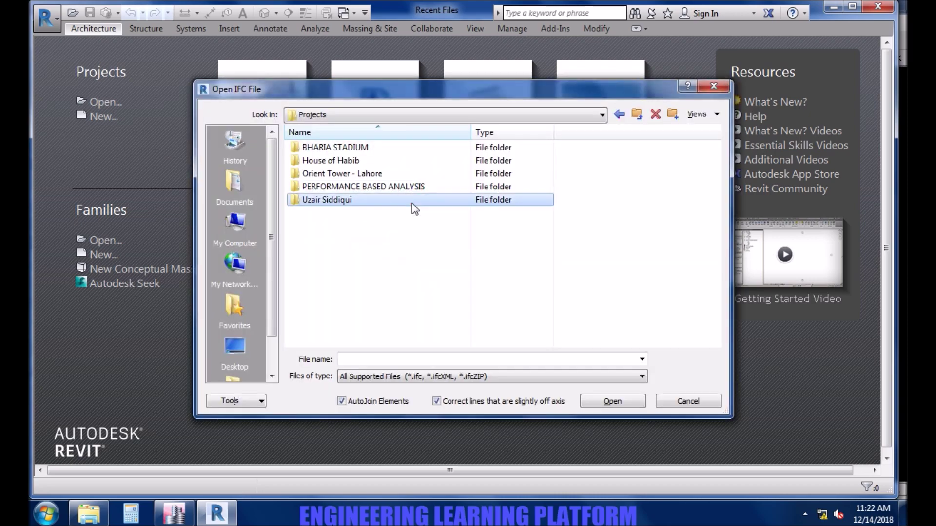
# Browse into the ELP folder and open ETABS MODEL.ifc for import.
pyautogui.doubleClick(412, 203)
pyautogui.doubleClick(380, 147)
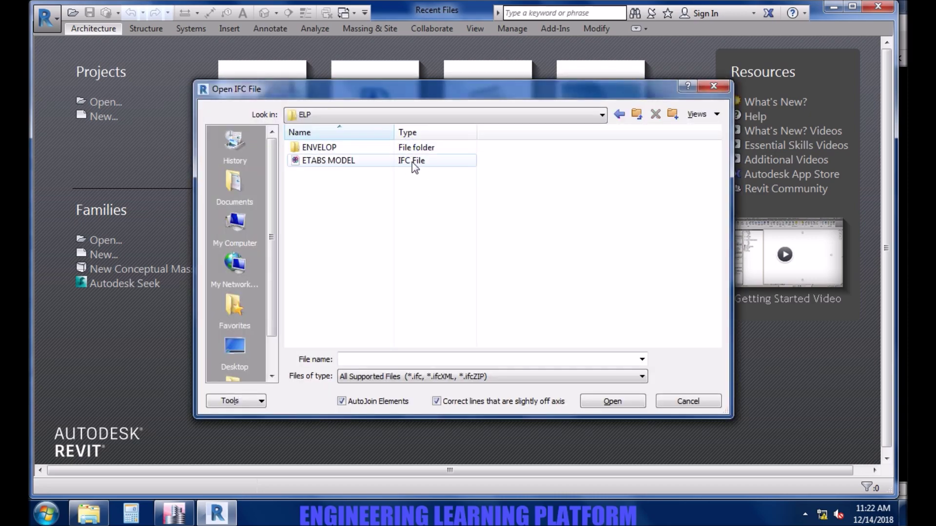
pyautogui.click(412, 161)
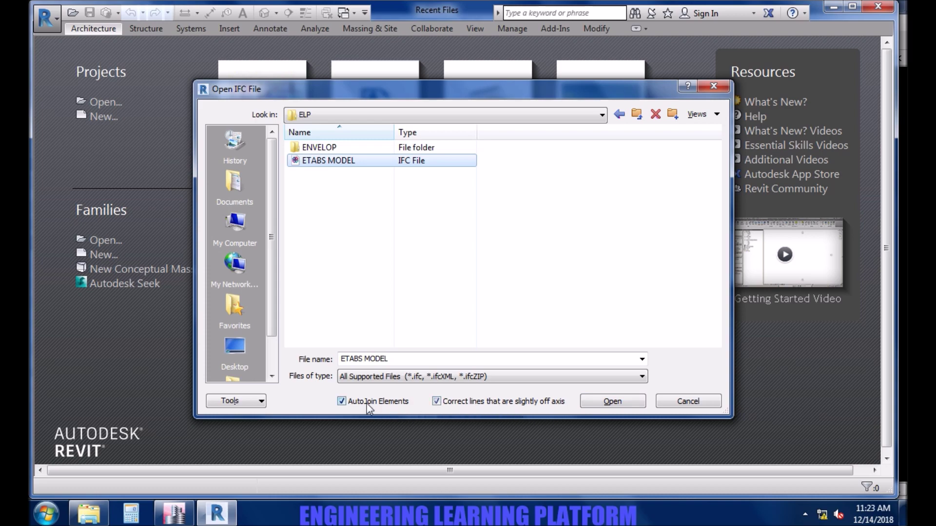
pyautogui.click(605, 404)
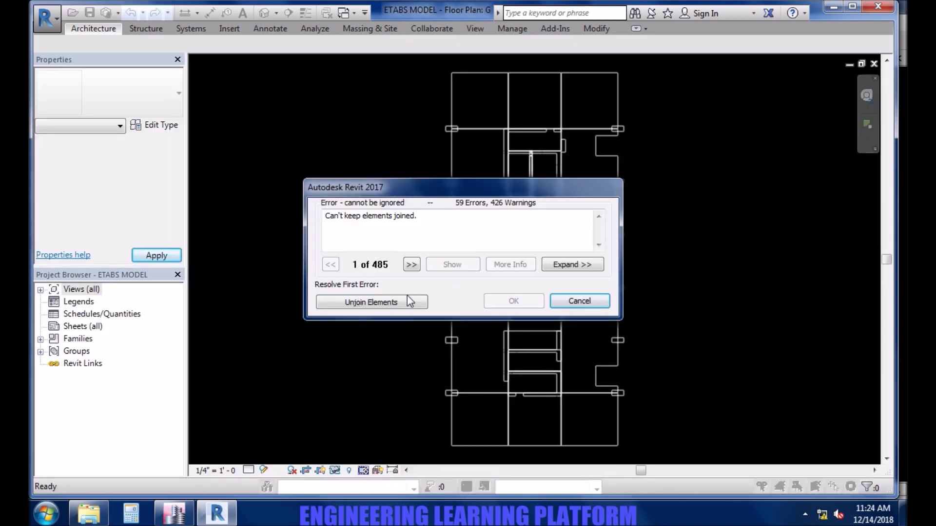
# Dismiss the import warning and unjoin the elements that cannot stay joined.
pyautogui.click(410, 302)
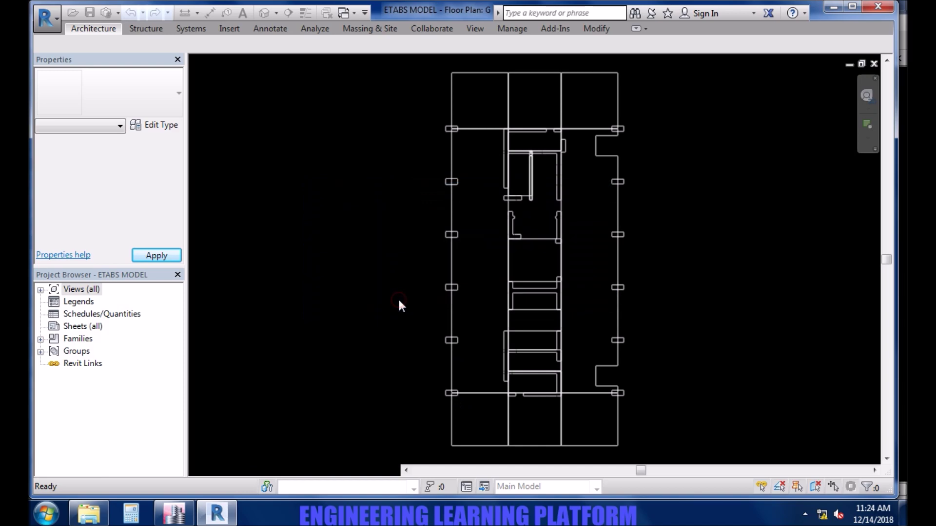
pyautogui.click(402, 304)
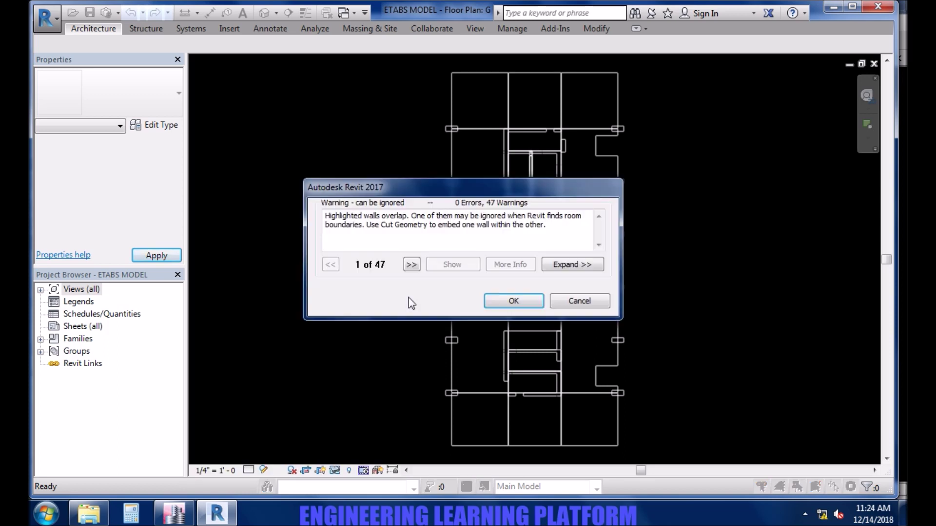
# Dismiss the overlapping-walls warnings and switch from floor plan G to the default 3D view.
pyautogui.click(500, 304)
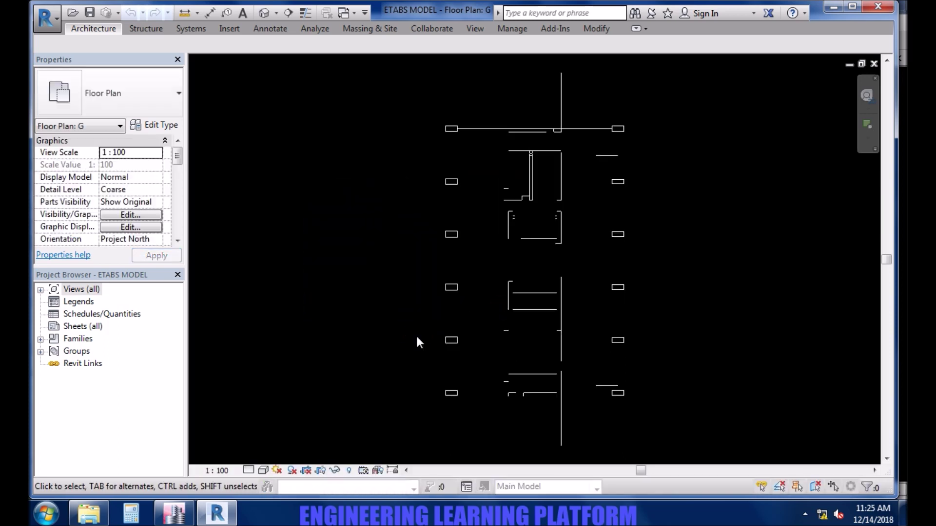
pyautogui.moveTo(419, 342); pyautogui.dragTo(417, 341, button='middle')
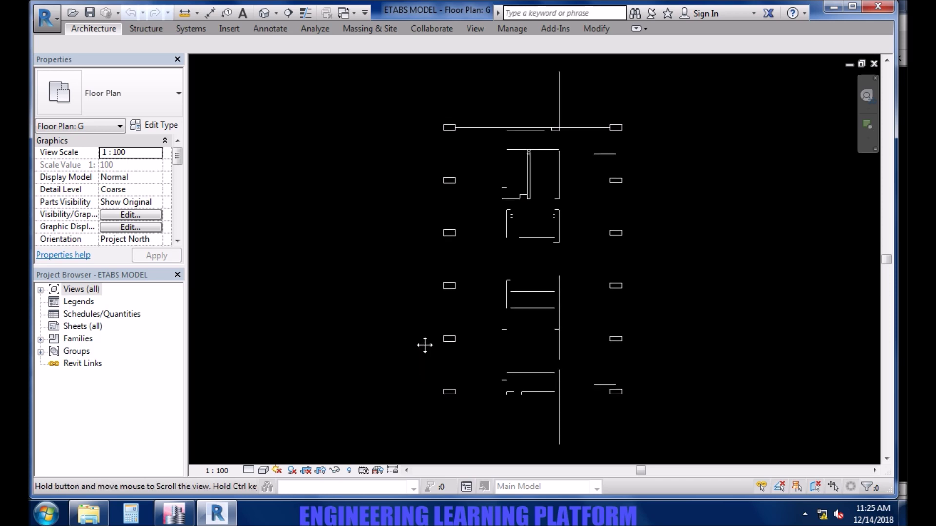
pyautogui.click(265, 13)
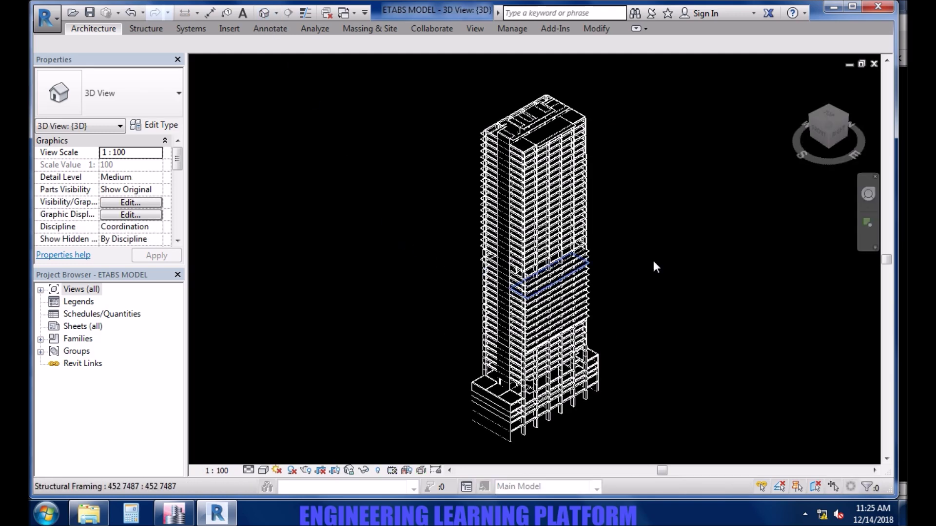
pyautogui.moveTo(829, 132)
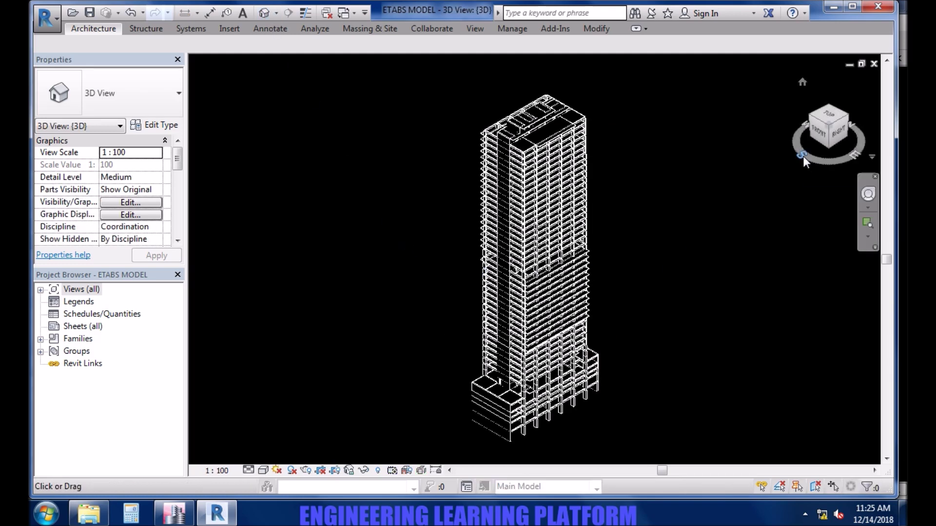
# Inspect the tower from Front, Right and Top, then return to the isometric corner.
pyautogui.click(804, 156)
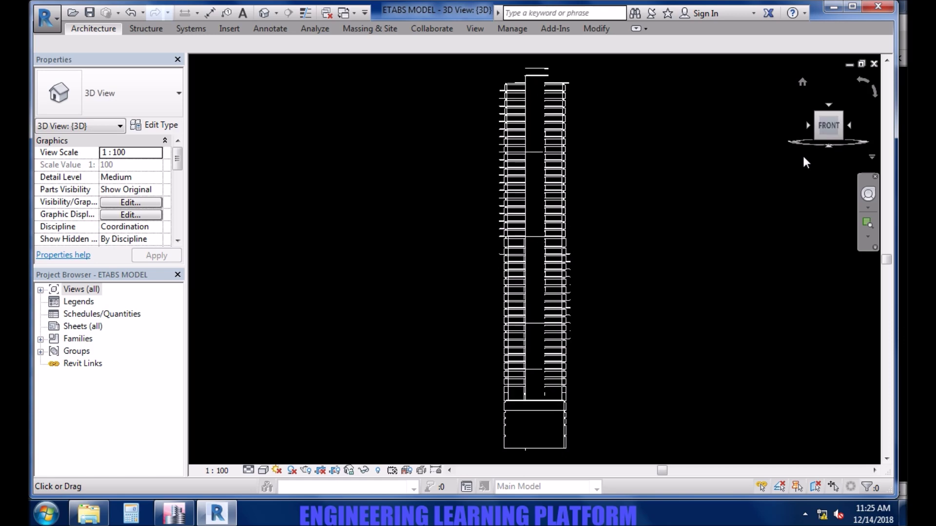
pyautogui.click(849, 126)
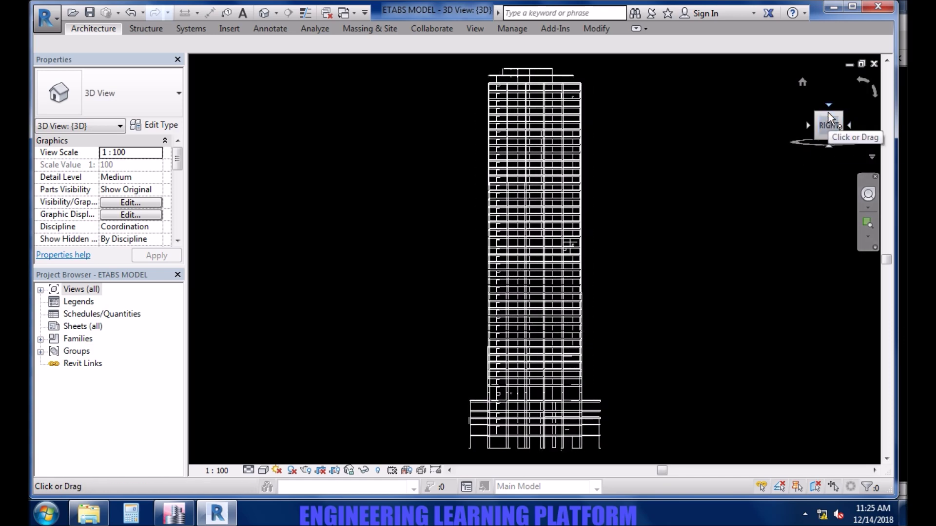
pyautogui.click(828, 107)
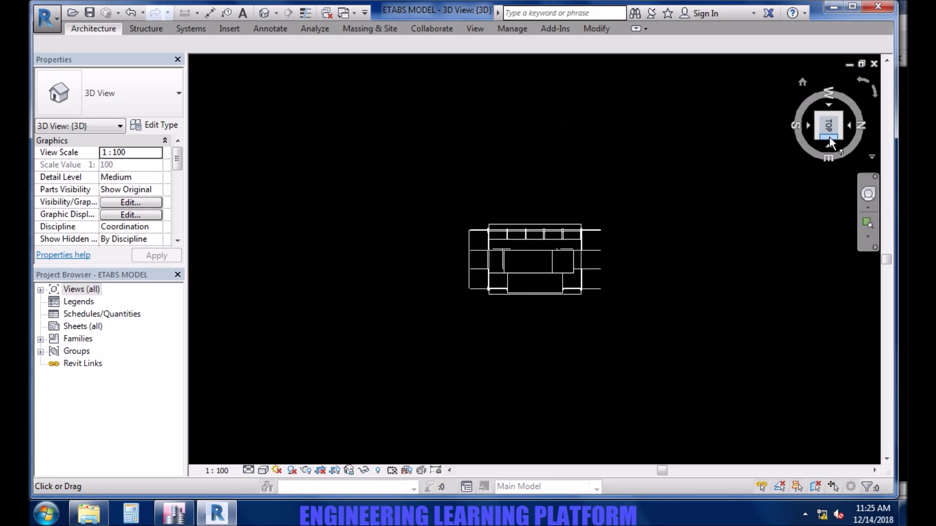
pyautogui.click(830, 142)
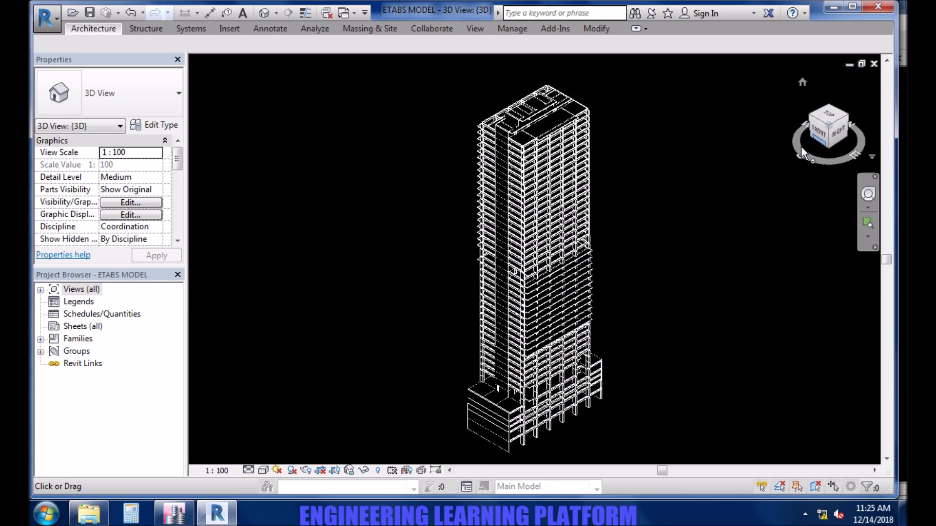
pyautogui.scroll(2, 623, 282)
pyautogui.scroll(1, 624, 283)
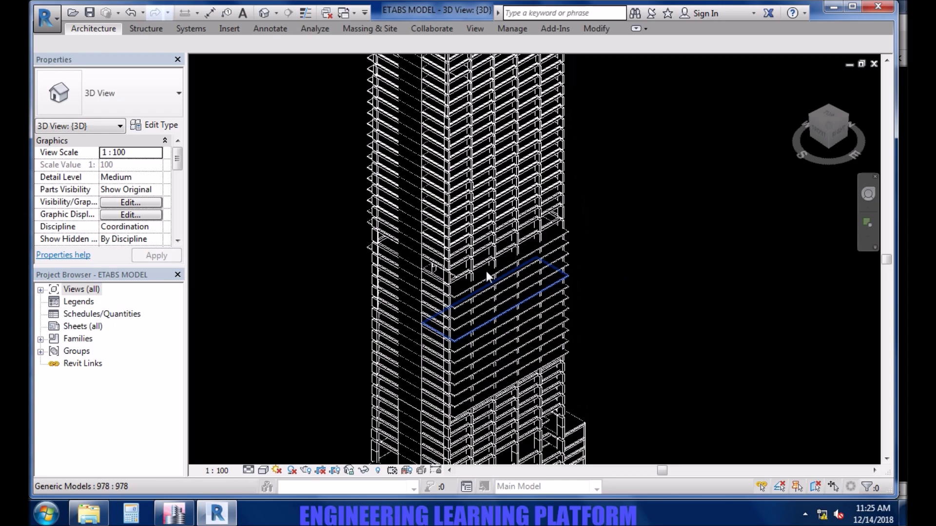
pyautogui.moveTo(343, 245); pyautogui.dragTo(365, 300, button='middle')
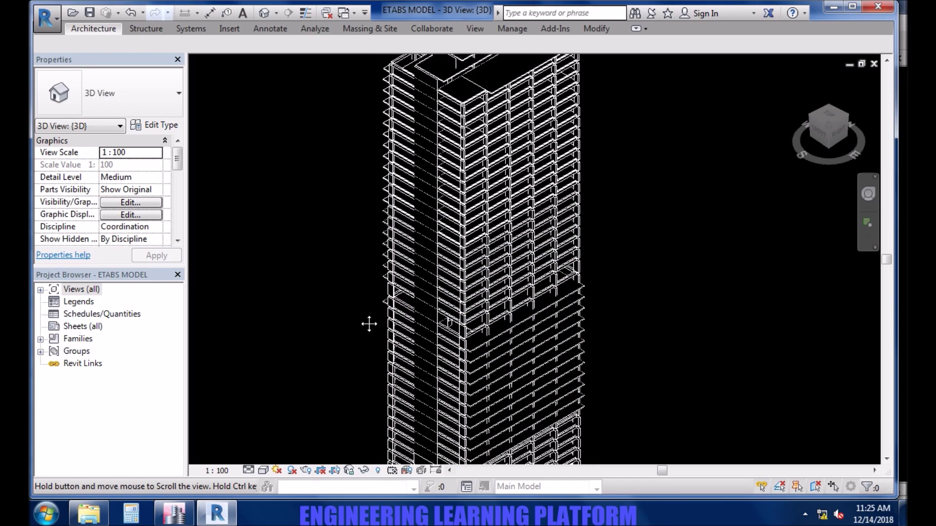
pyautogui.scroll(1, 415, 287)
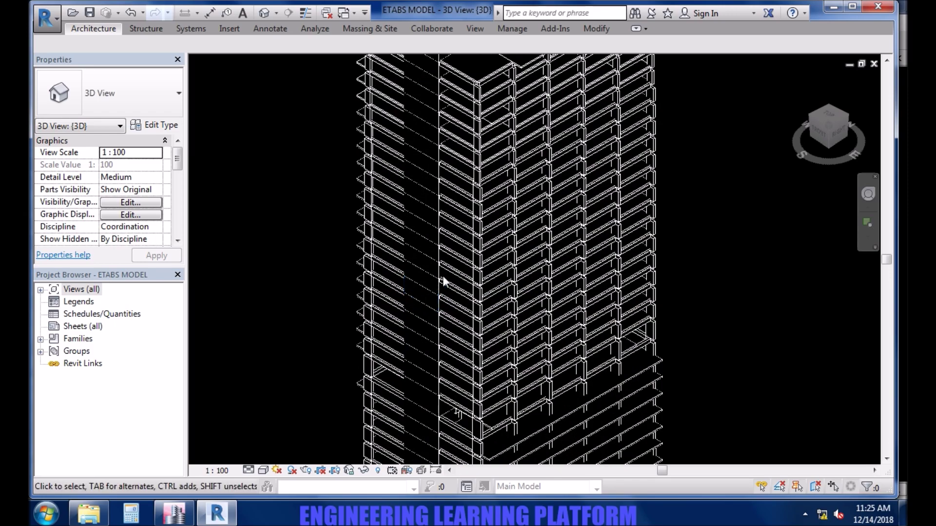
pyautogui.scroll(1, 442, 276)
pyautogui.scroll(1, 443, 275)
pyautogui.scroll(1, 443, 276)
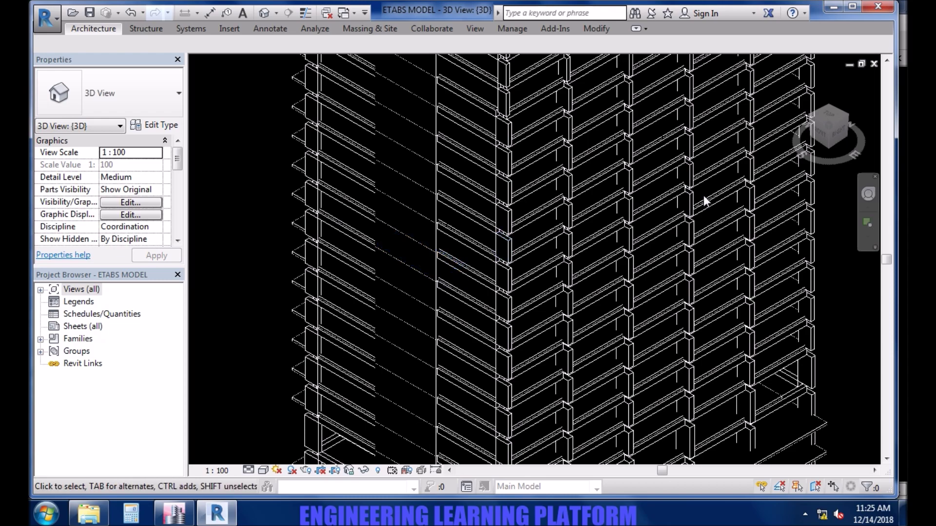
pyautogui.scroll(-2, 445, 275)
pyautogui.moveTo(445, 275)
pyautogui.mouseDown(button='middle')
pyautogui.moveTo(528, 148)
pyautogui.moveTo(555, 242)
pyautogui.mouseUp(button='middle')
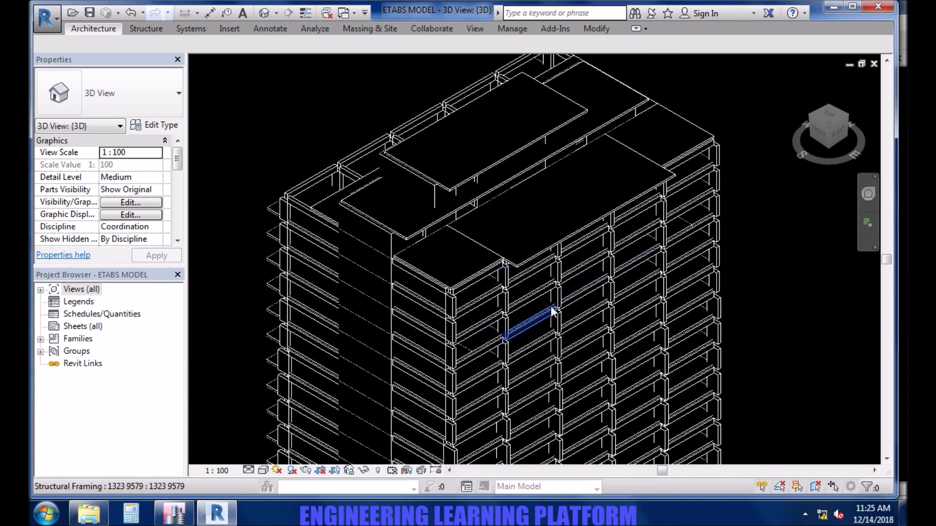
pyautogui.scroll(-1, 574, 280)
pyautogui.scroll(-1, 555, 344)
pyautogui.scroll(-1, 553, 362)
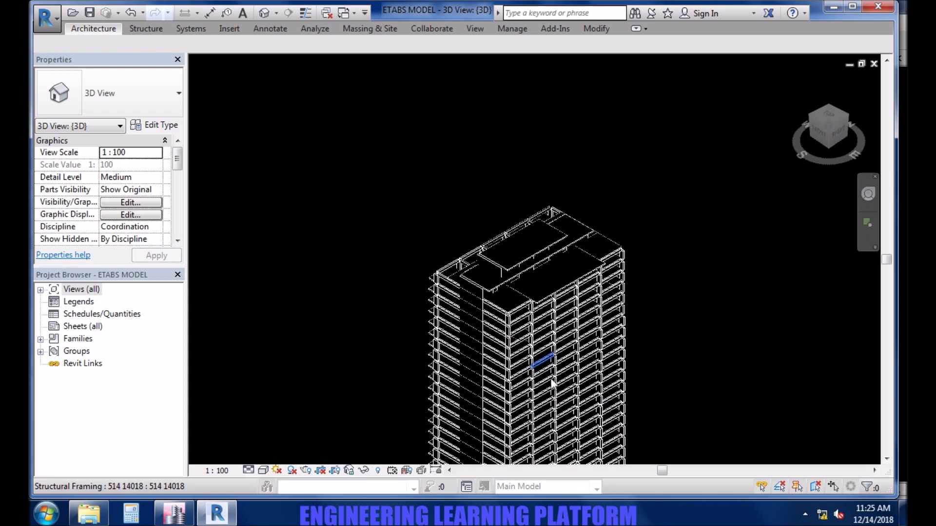
pyautogui.moveTo(545, 380); pyautogui.dragTo(556, 241, button='middle')
pyautogui.scroll(2, 556, 241)
pyautogui.moveTo(589, 373); pyautogui.dragTo(505, 278, button='middle')
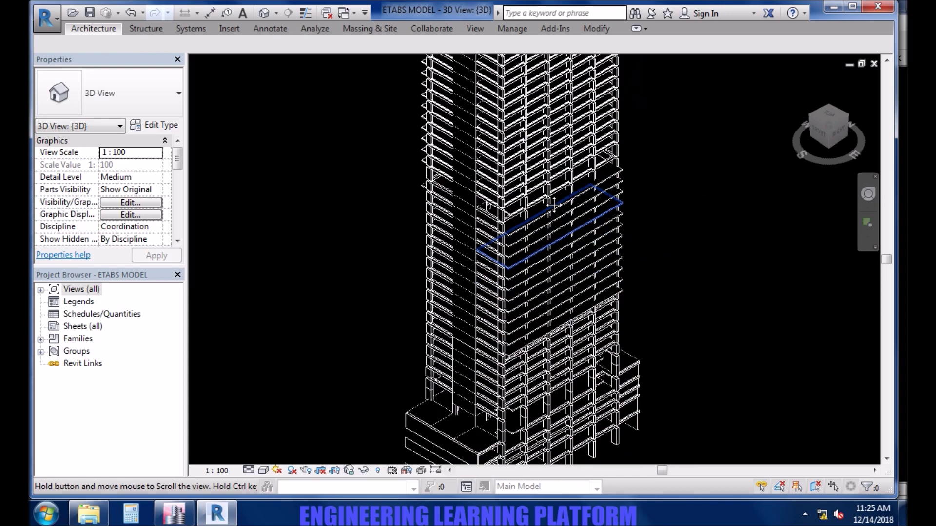
pyautogui.scroll(2, 497, 300)
pyautogui.scroll(1, 494, 302)
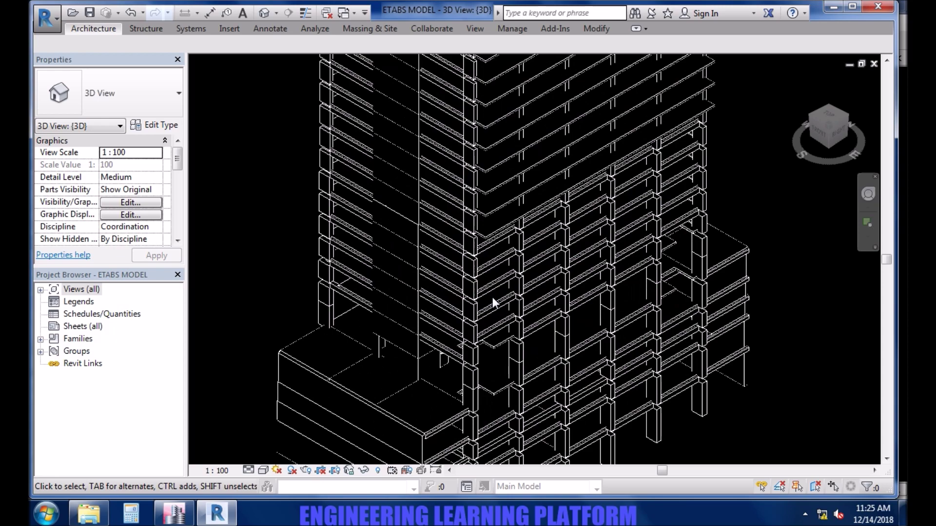
pyautogui.scroll(3, 559, 295)
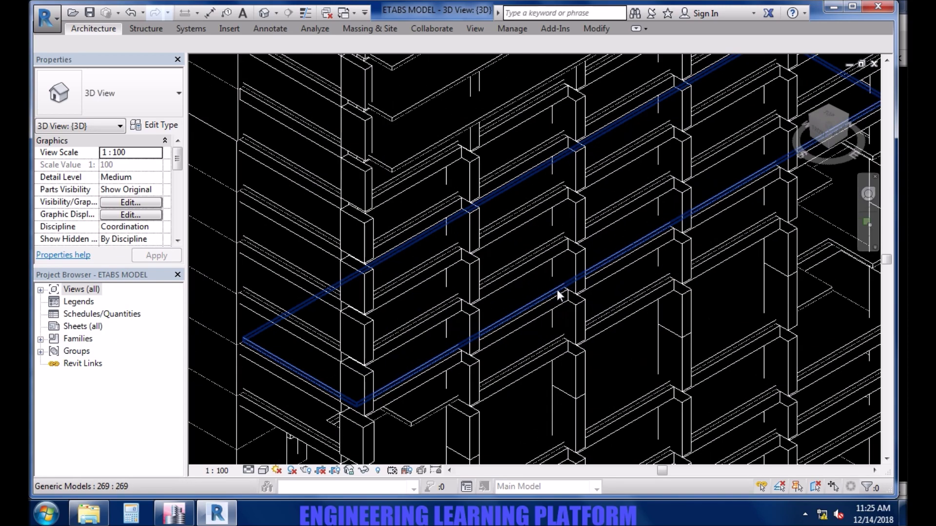
pyautogui.scroll(-3, 559, 294)
pyautogui.scroll(-2, 559, 294)
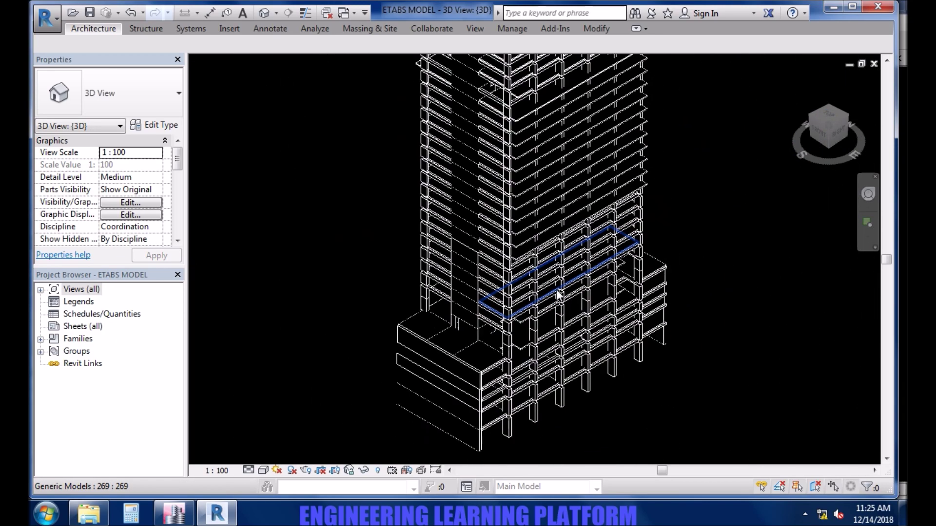
pyautogui.scroll(-1, 558, 294)
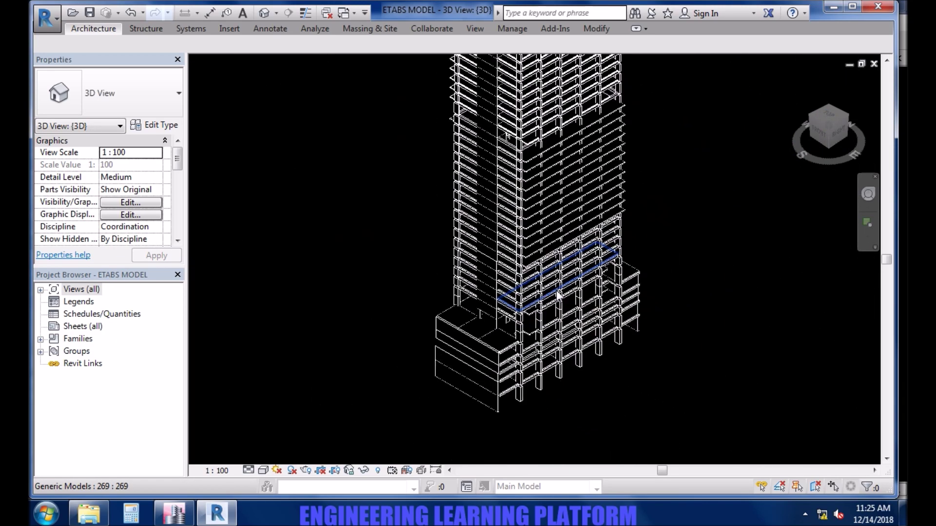
pyautogui.click(836, 126)
pyautogui.moveTo(644, 81); pyautogui.dragTo(653, 128, button='middle')
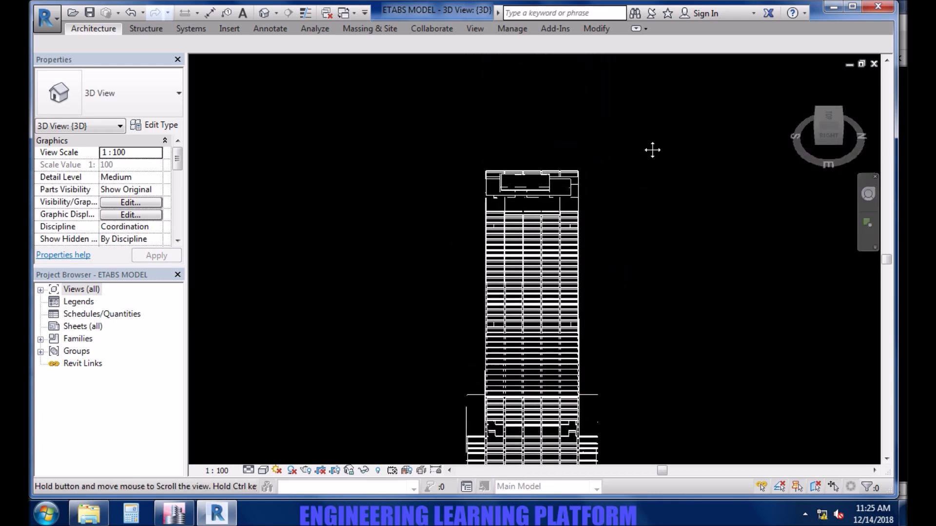
pyautogui.click(816, 126)
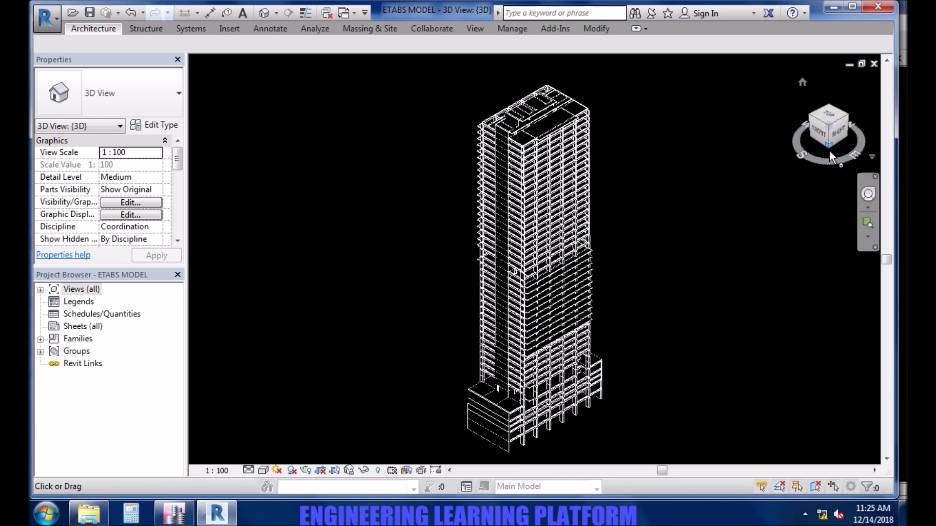
pyautogui.click(829, 149)
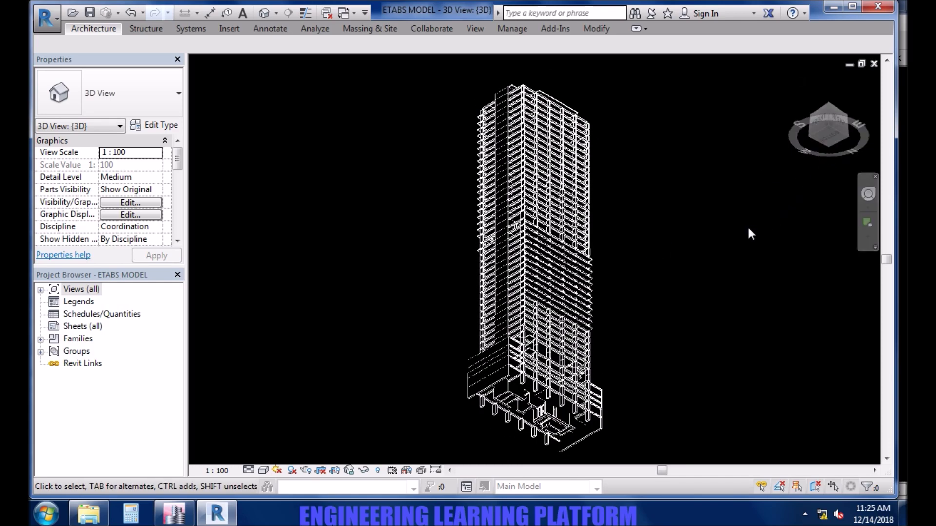
pyautogui.click(830, 107)
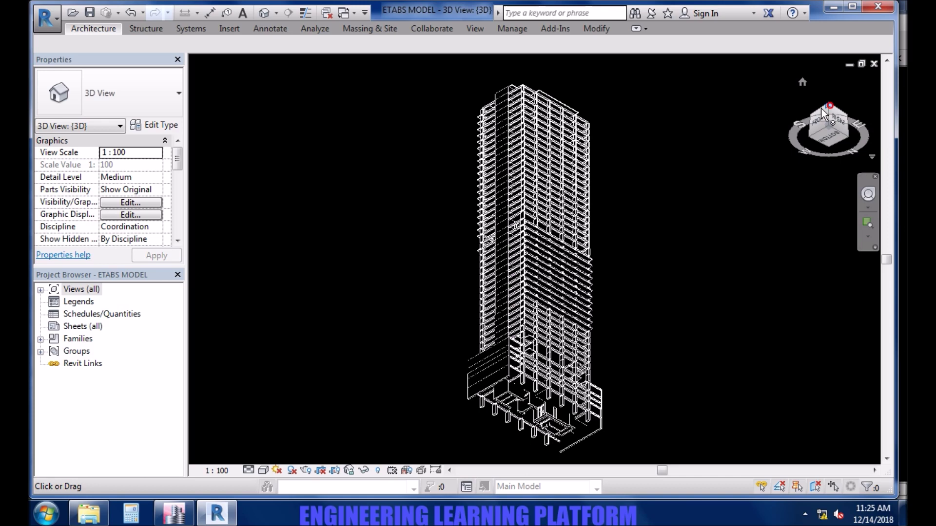
pyautogui.click(48, 20)
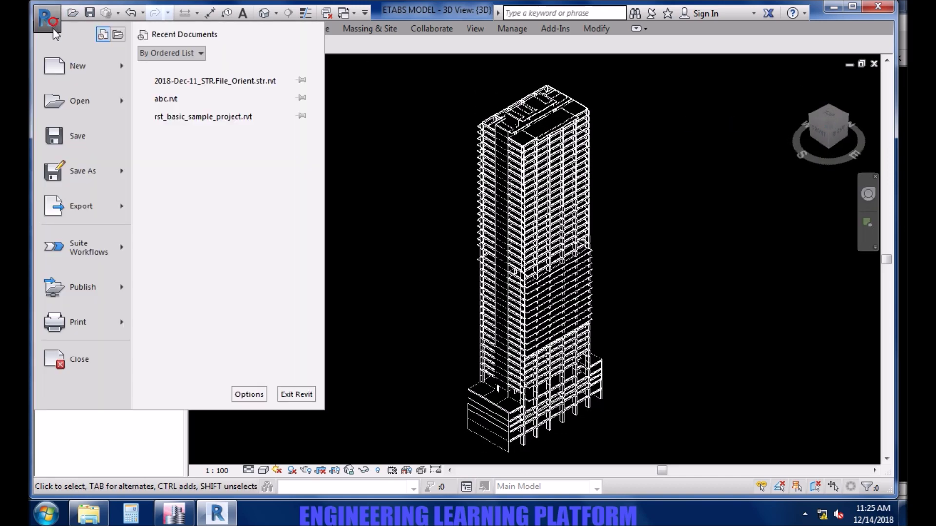
# Save the imported model as Revit project 'ETABS MODEL' in the ELP folder.
pyautogui.click(118, 174)
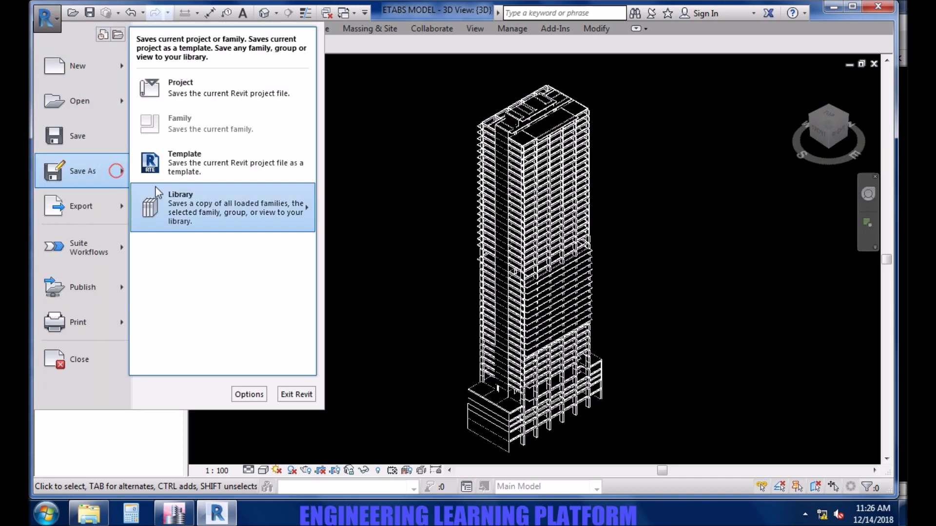
pyautogui.click(199, 94)
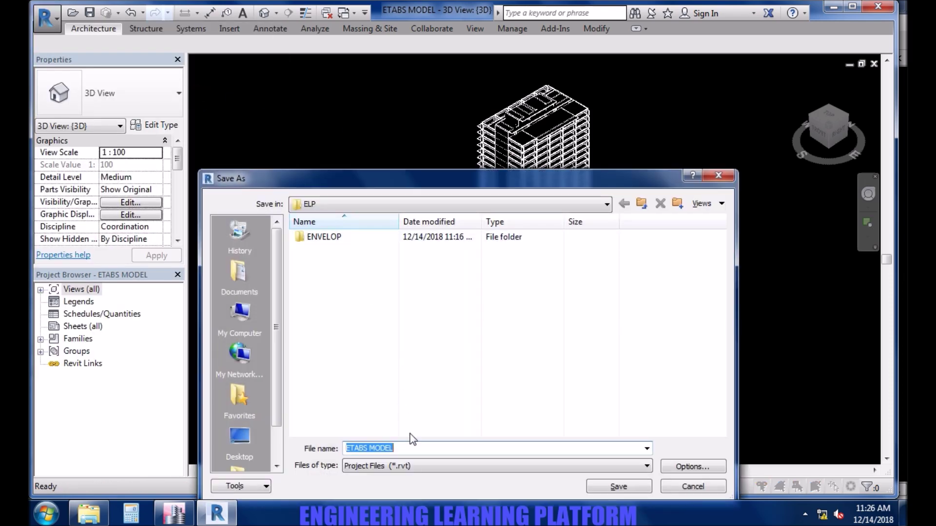
pyautogui.click(619, 487)
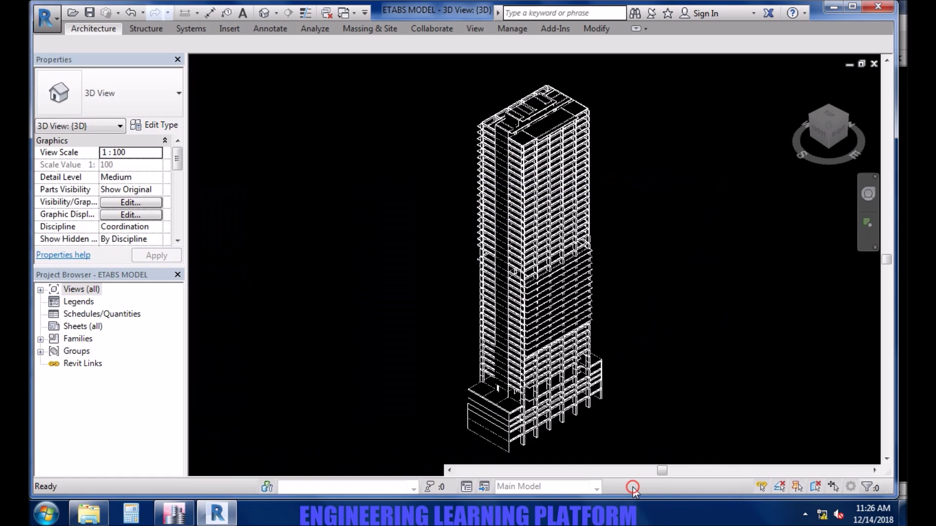